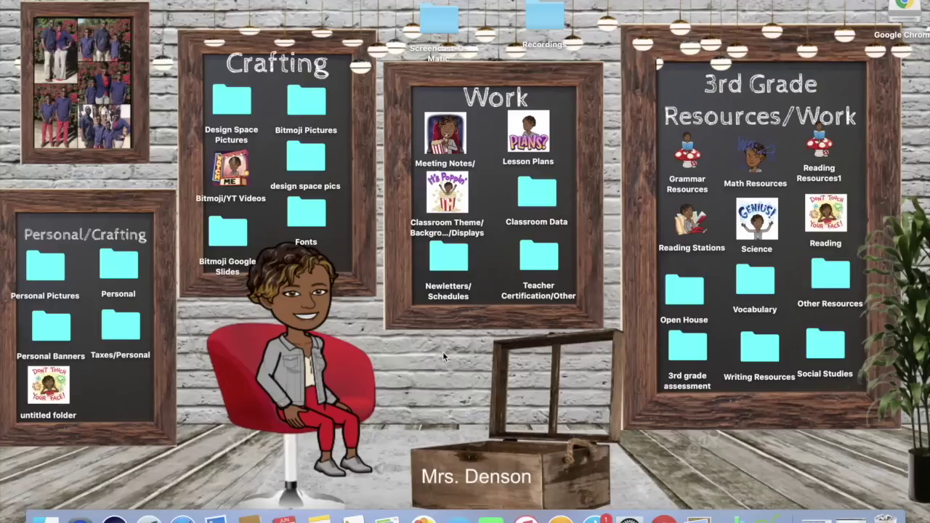
- Open the "It's Poppin'" popcorn image from the Bitmoji Pictures folder and move its window clear of the folder
left_click(306, 104)
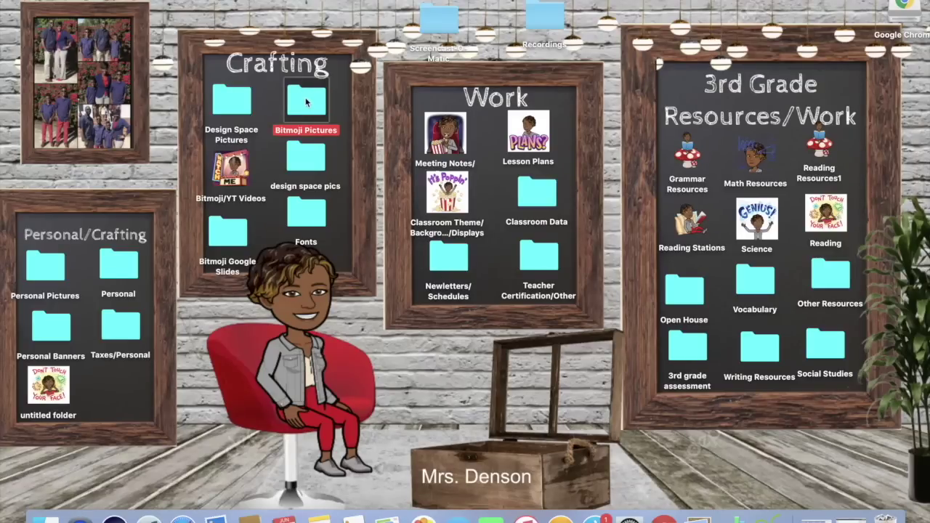
double_click(306, 104)
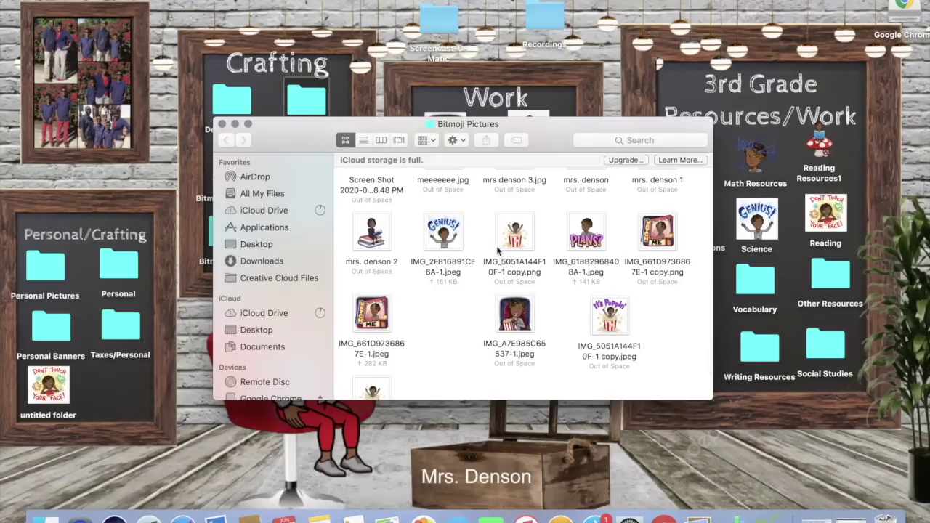
double_click(608, 325)
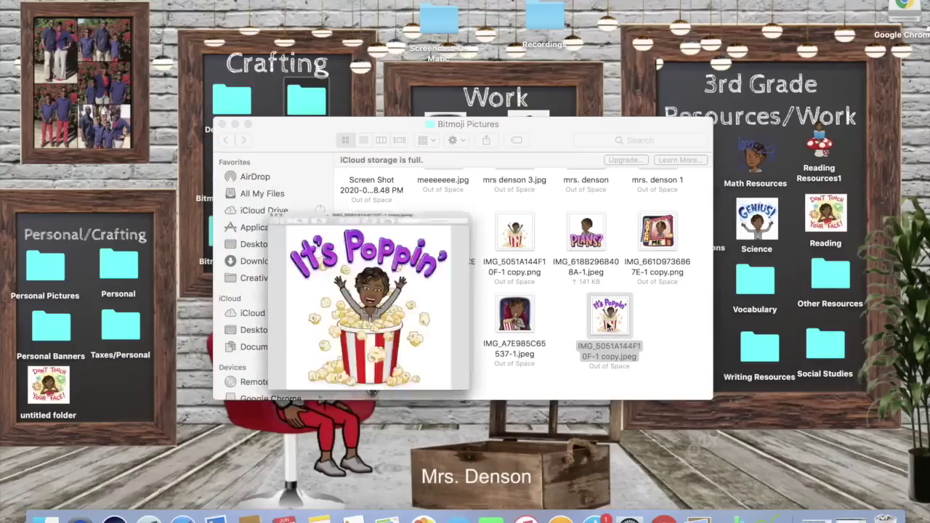
left_click_drag(295, 144, 422, 63)
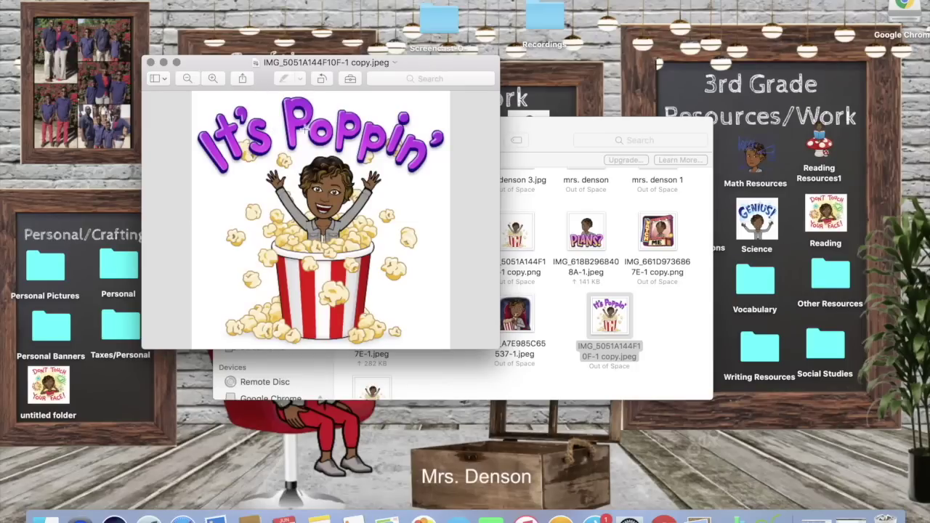
- Remove the image's white background with Instant Alpha and convert the document to PNG
left_click(351, 79)
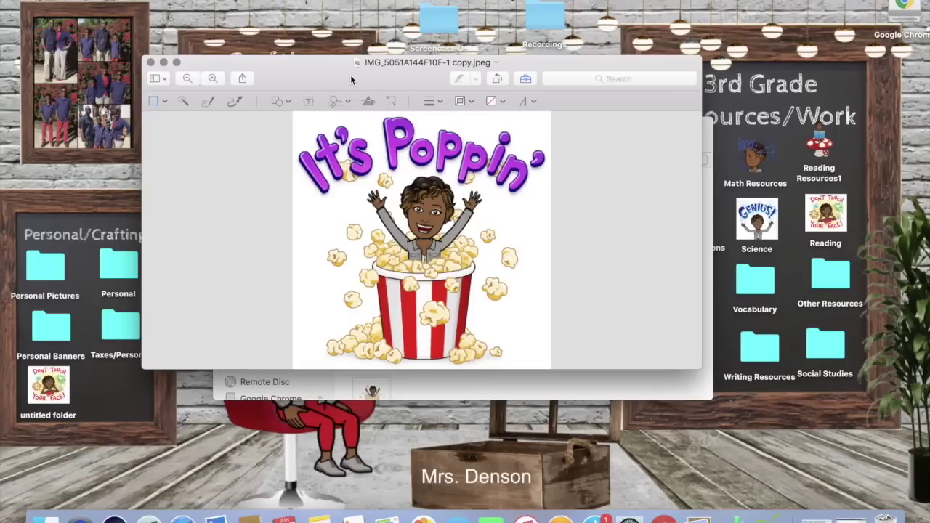
left_click(184, 104)
left_click_drag(299, 115, 313, 123)
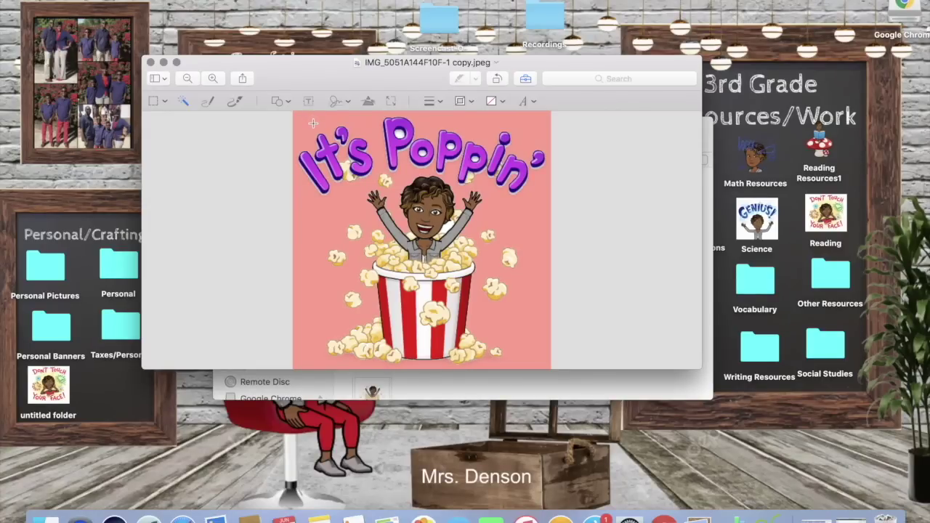
left_click_drag(313, 122, 313, 124)
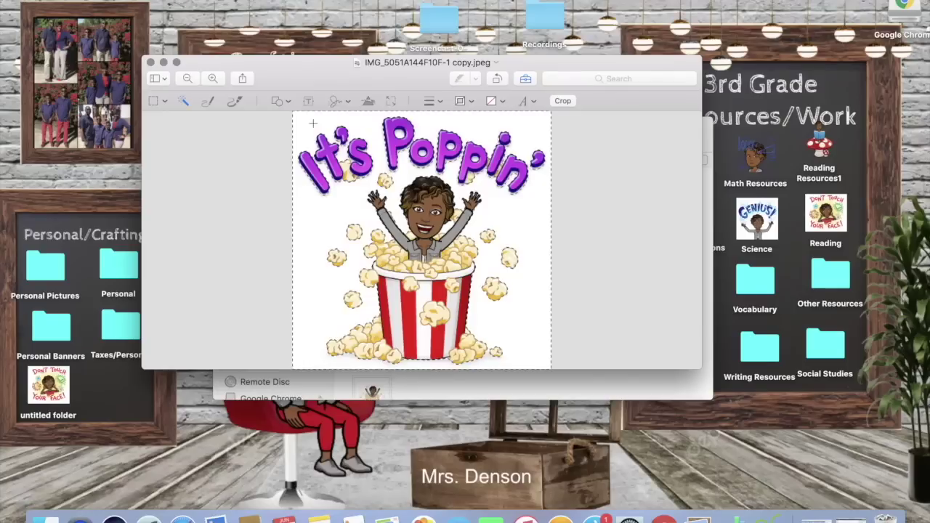
key("BackSpace")
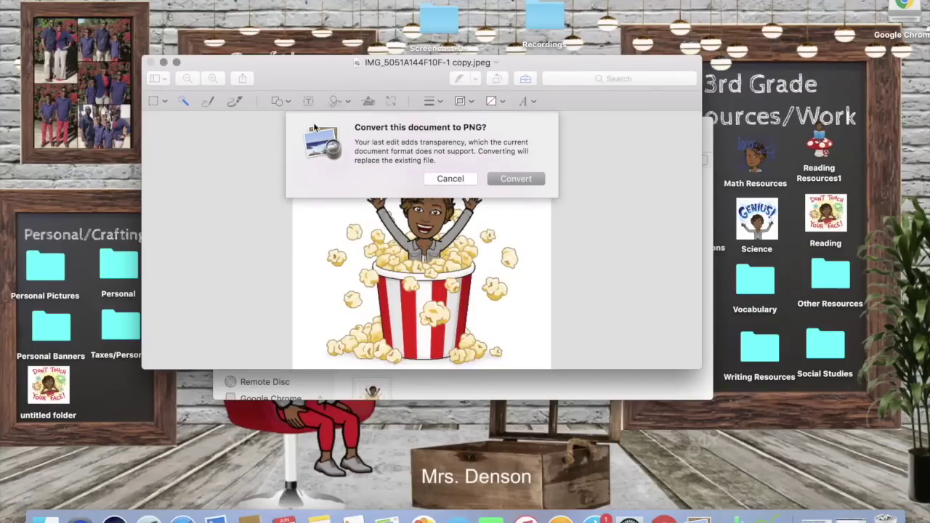
left_click(520, 179)
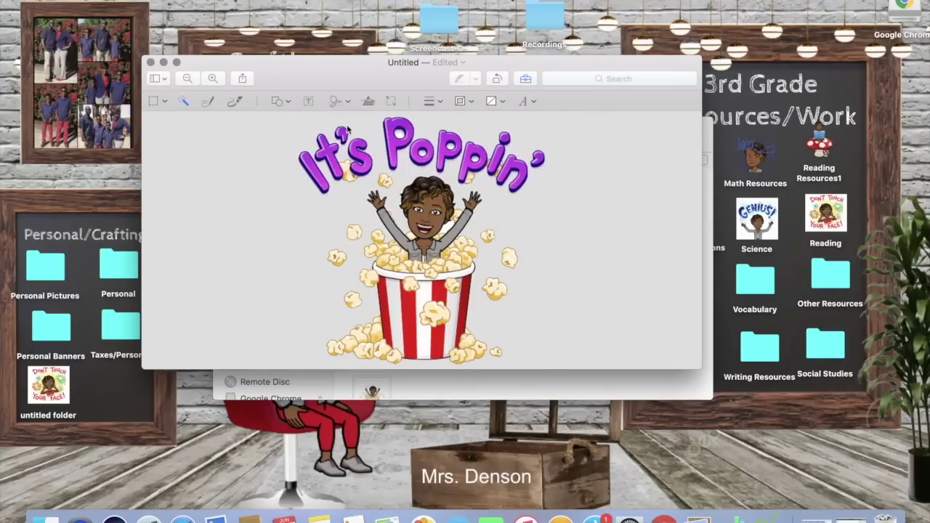
- Duplicate the locked image with its edits and check the copy's name and save location
left_click(399, 134)
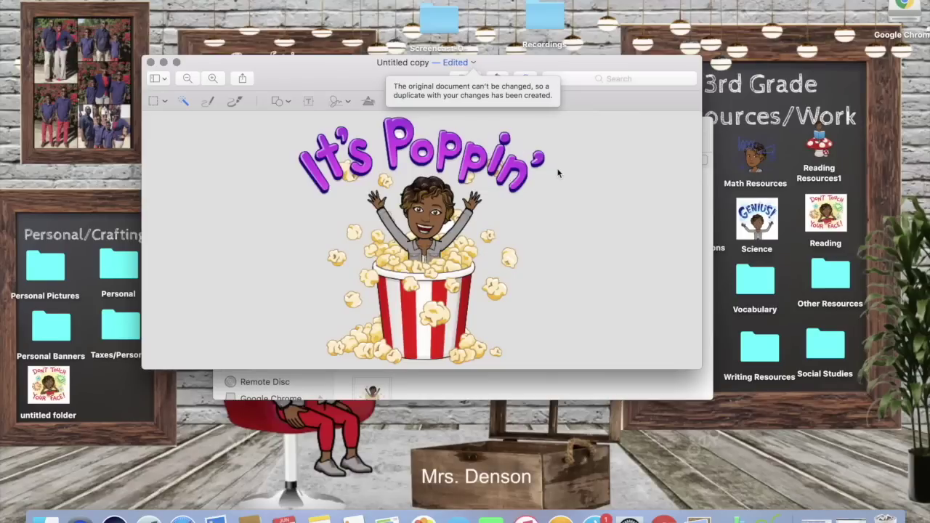
left_click(470, 63)
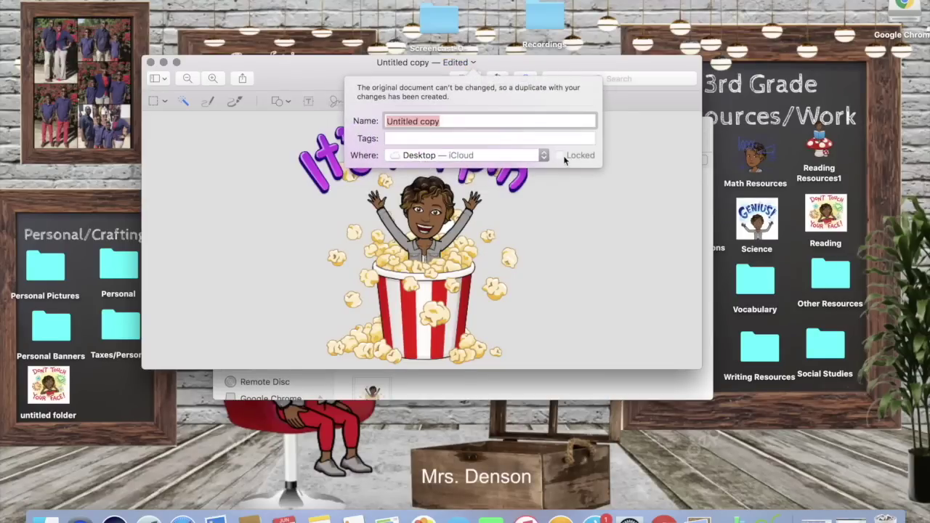
left_click(515, 183)
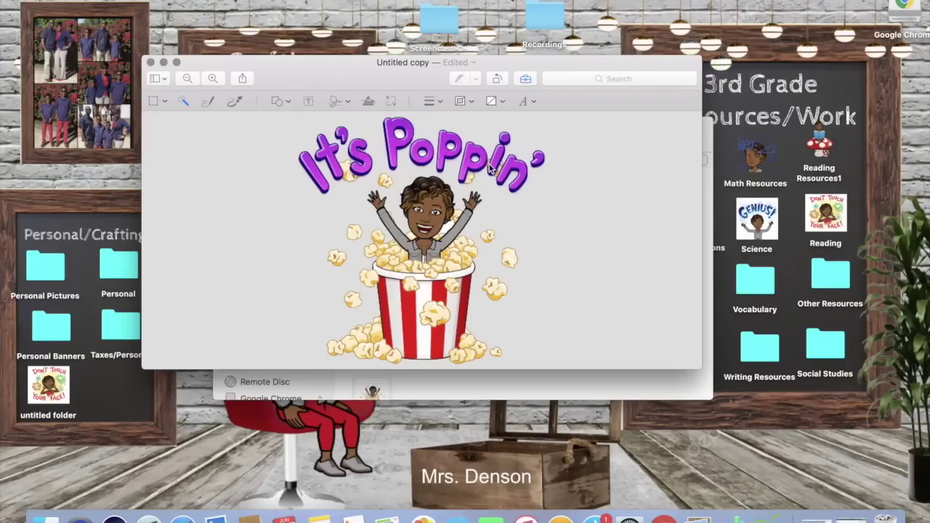
- Outline the "It's Poppin'" lettering with Lasso Selection and delete it
left_click(164, 102)
left_click(164, 102)
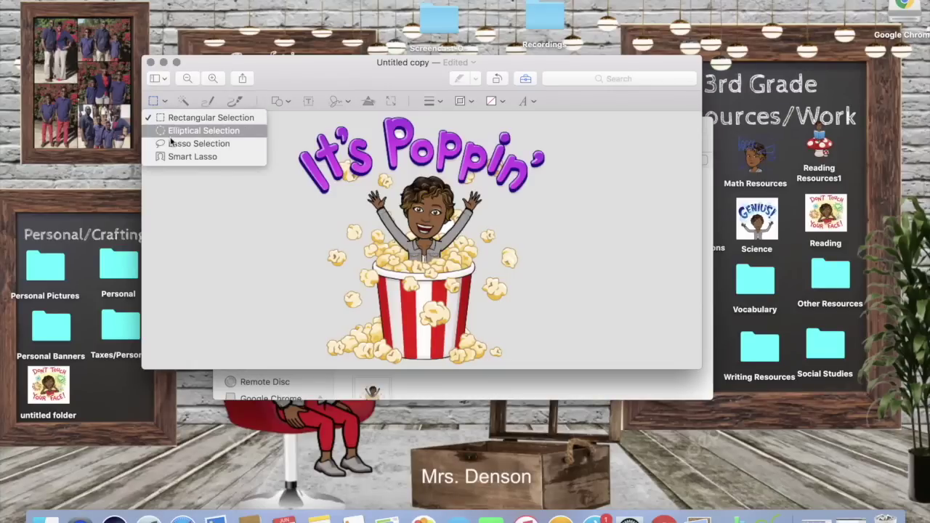
left_click(198, 144)
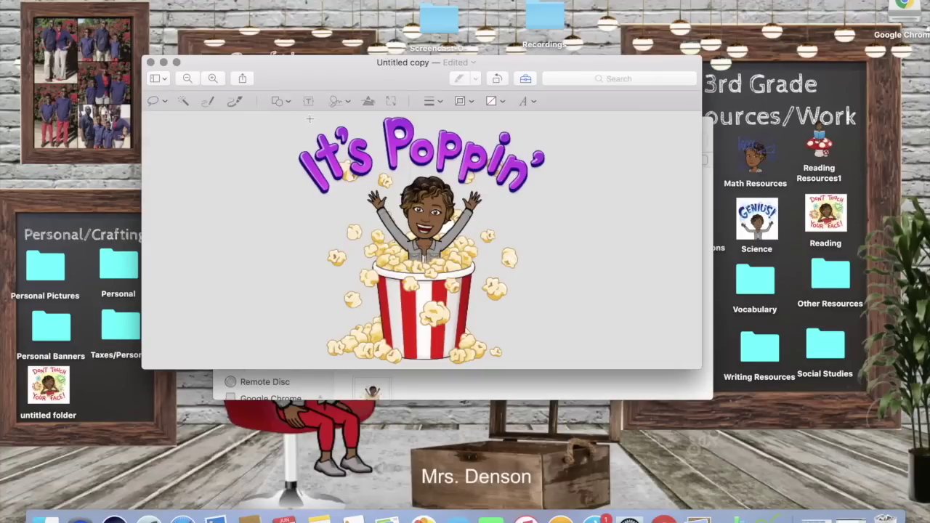
mouse_move(289, 122)
left_mouse_down()
mouse_move(278, 168)
mouse_move(309, 210)
mouse_move(407, 170)
mouse_move(451, 173)
mouse_move(497, 193)
mouse_move(527, 186)
mouse_move(552, 161)
mouse_move(523, 131)
mouse_move(398, 112)
mouse_move(301, 116)
left_mouse_up()
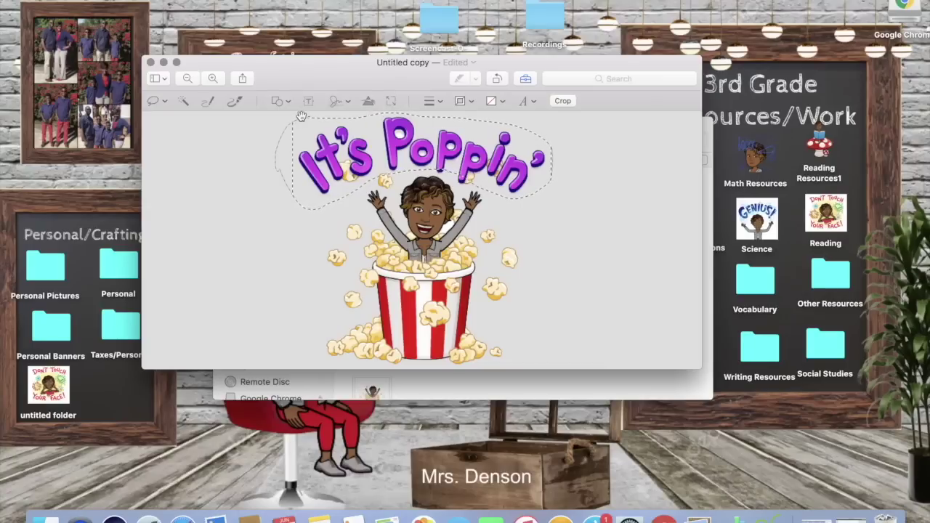
key("BackSpace")
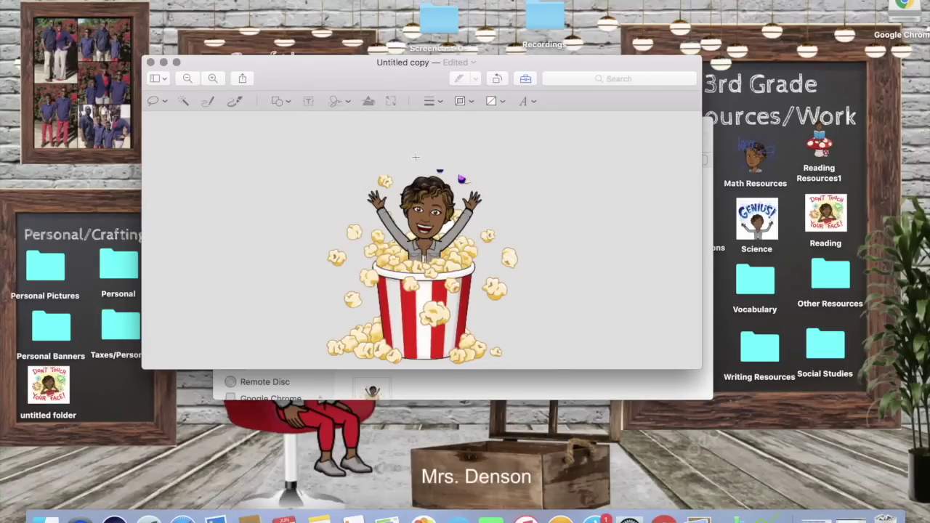
- Erase the leftover purple bits of lettering above the character's head
key("super+a")
left_click(442, 160)
left_click_drag(473, 186, 461, 170)
key("Delete")
- Clear the white patch between the character's head and raised arm with Instant Alpha
left_click(184, 102)
left_click(448, 226)
key("Delete")
- Name the edited image TD, keeping it on the iCloud Desktop
left_click(429, 62)
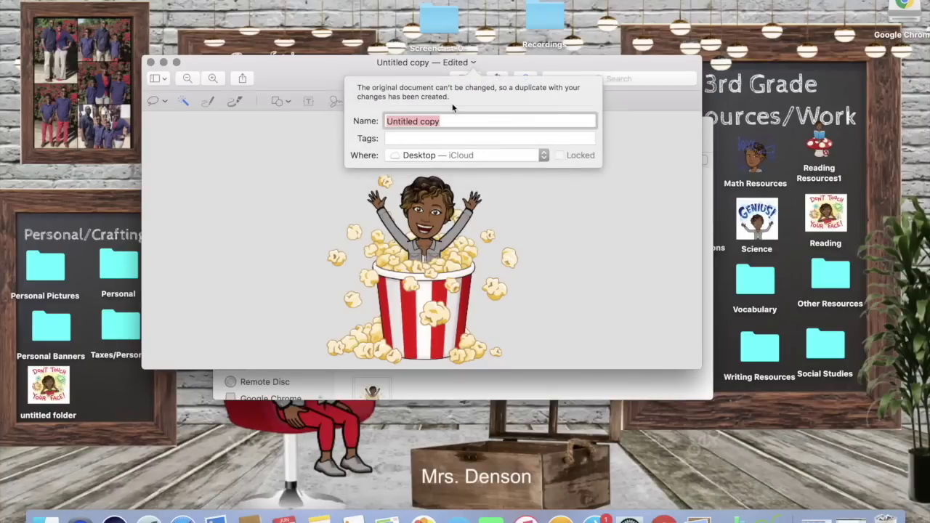
type("TD")
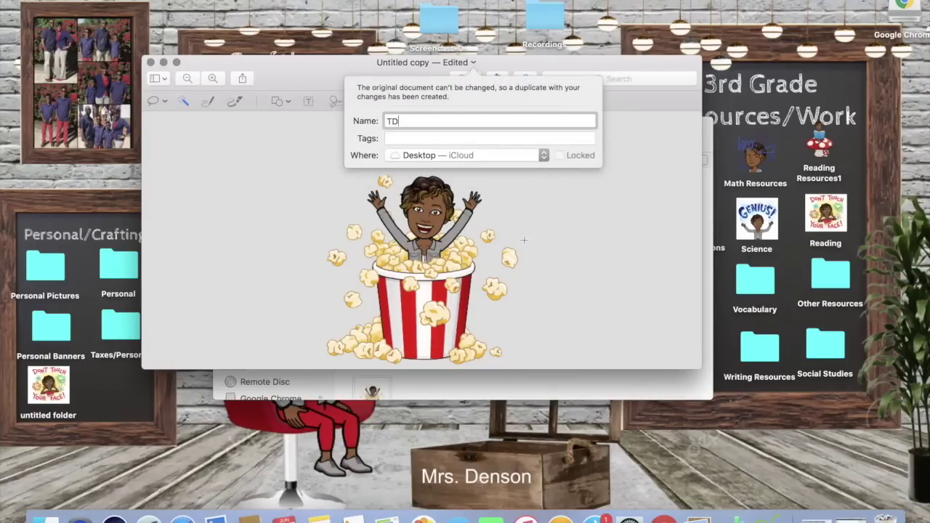
key("Return")
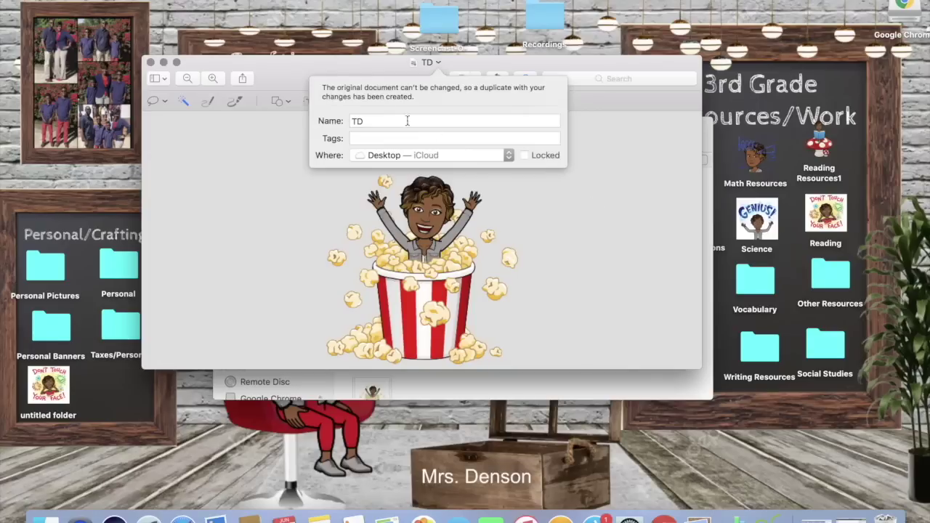
left_click(252, 216)
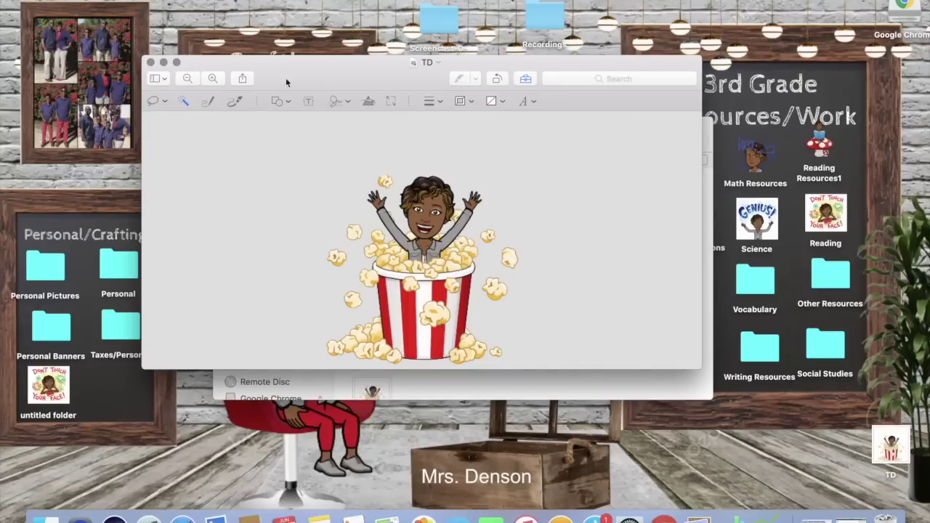
- Copy the edited image and switch to the Google Slides classroom presentation in Chrome for pasting
left_click(120, 0)
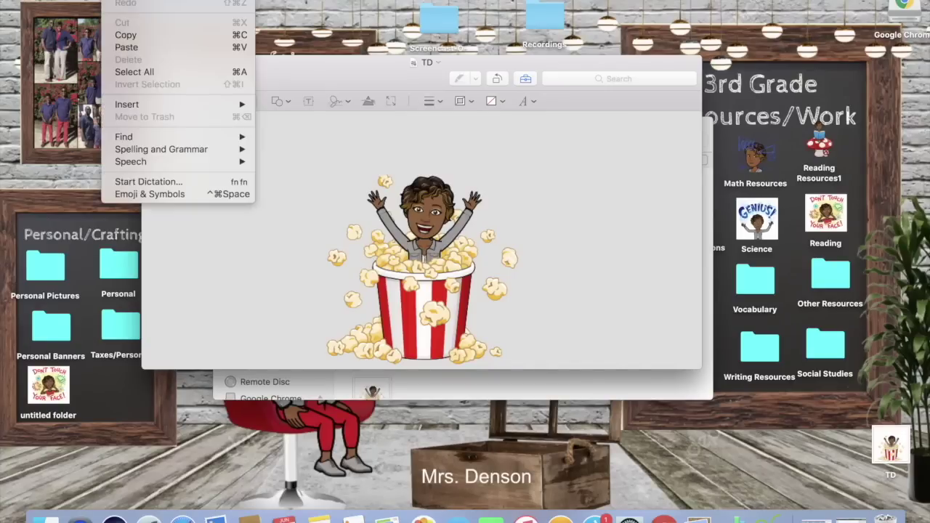
left_click(141, 34)
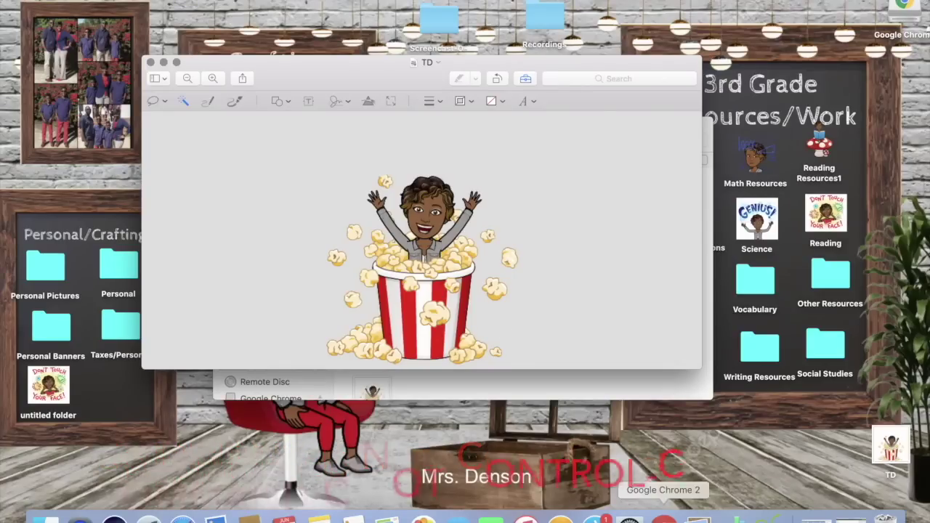
left_click(667, 517)
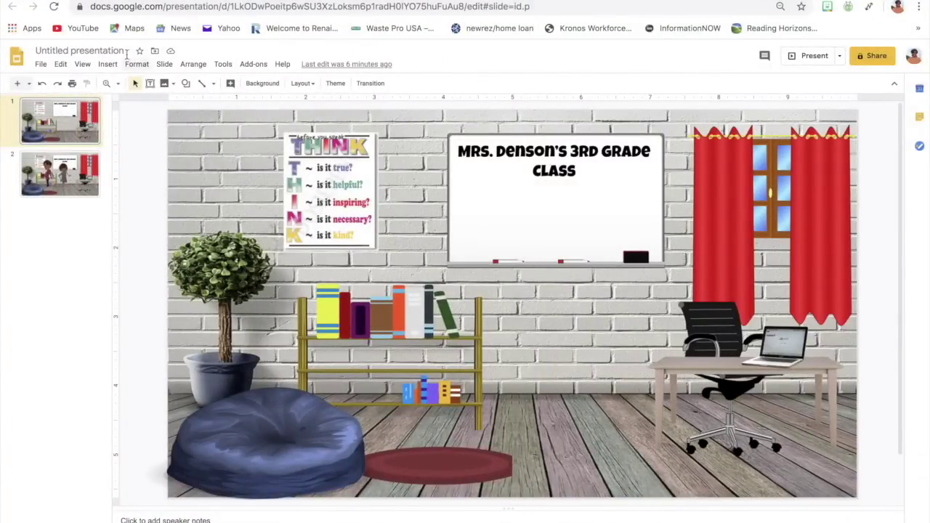
left_click(61, 65)
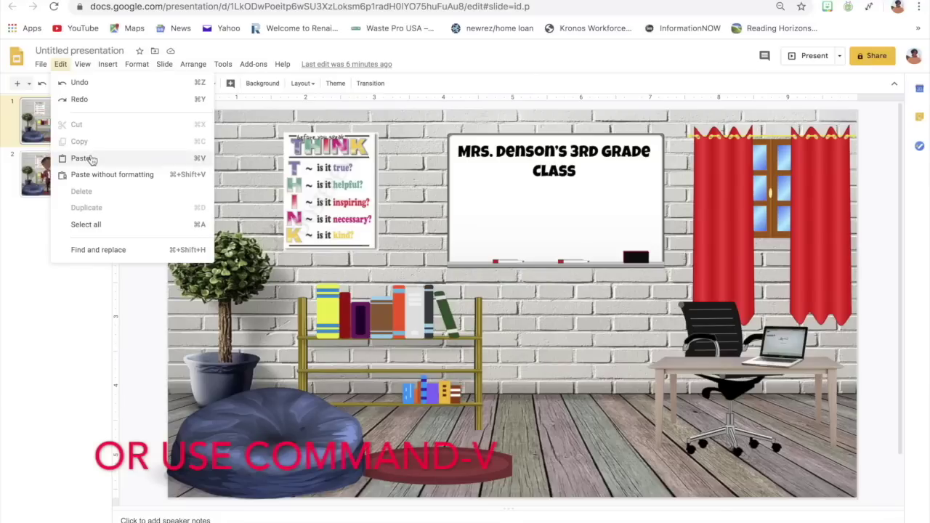
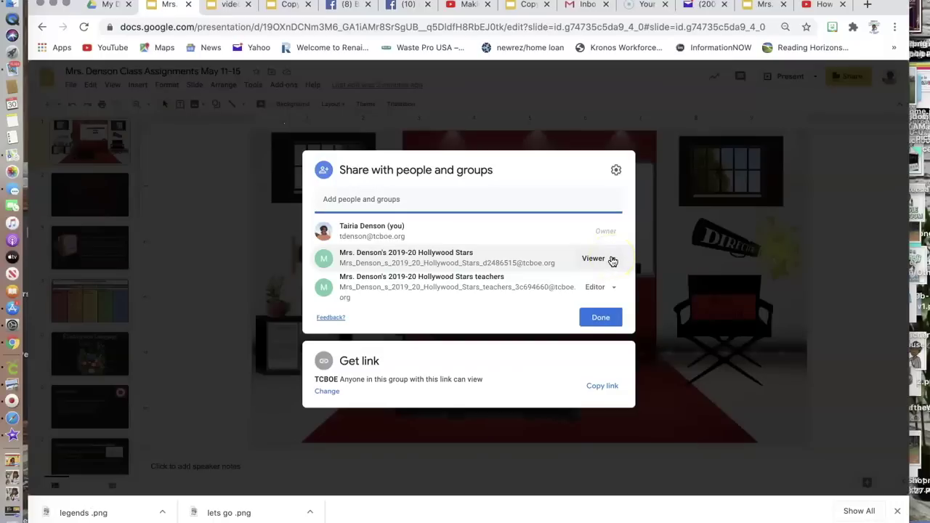
- Review the access roles for the shared class group and the suggestions for adding people
left_click(612, 260)
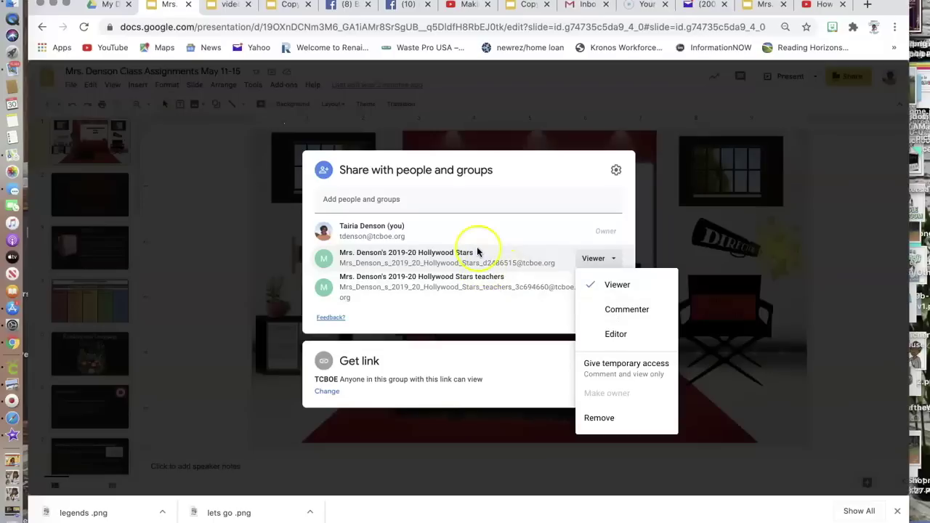
left_click(418, 202)
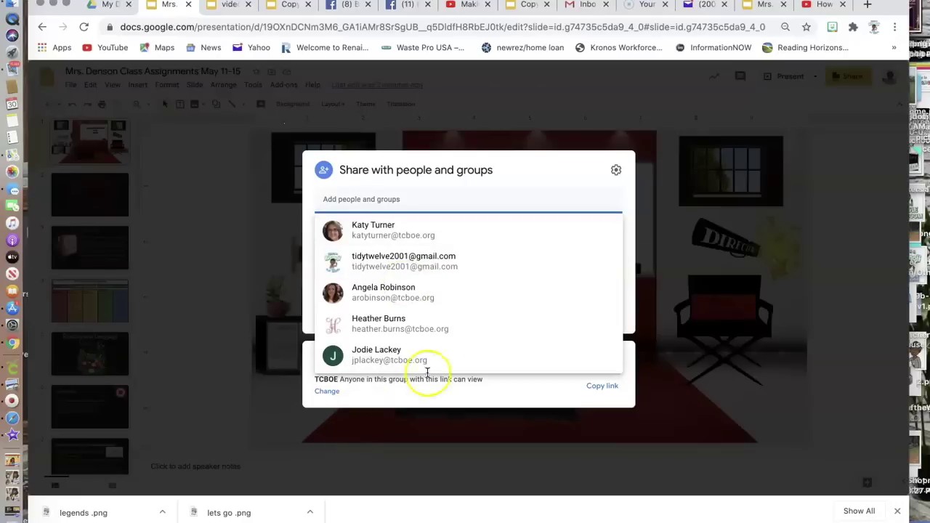
left_click(536, 169)
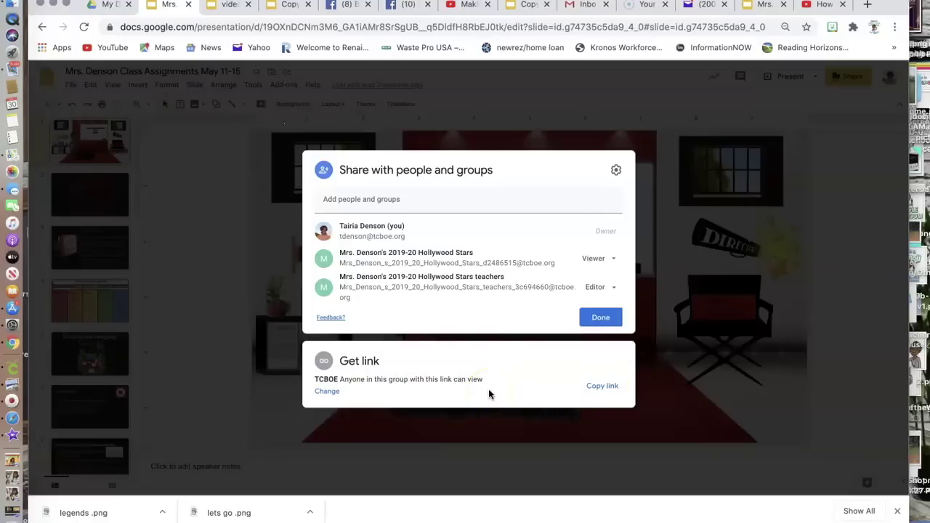
- Set the presentation's link access to Anyone with the link as Viewer, and copy the link
left_click(327, 391)
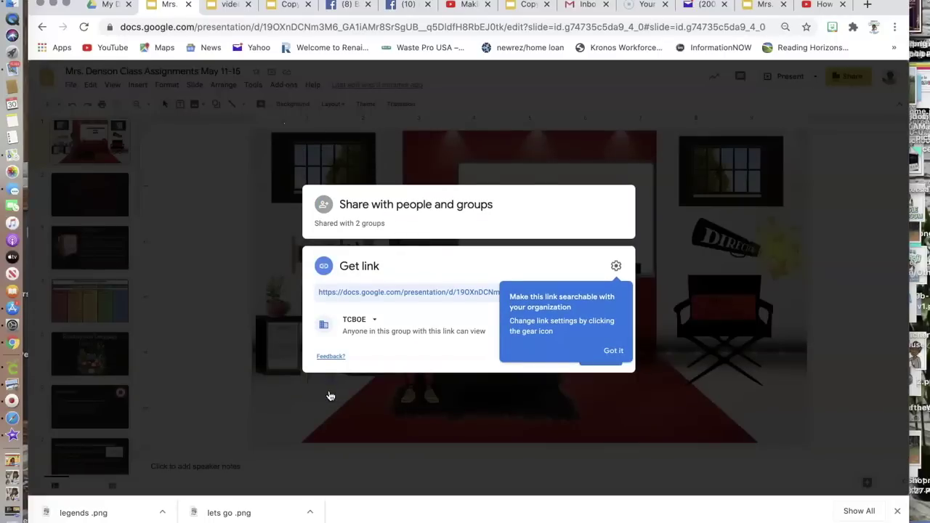
left_click(610, 352)
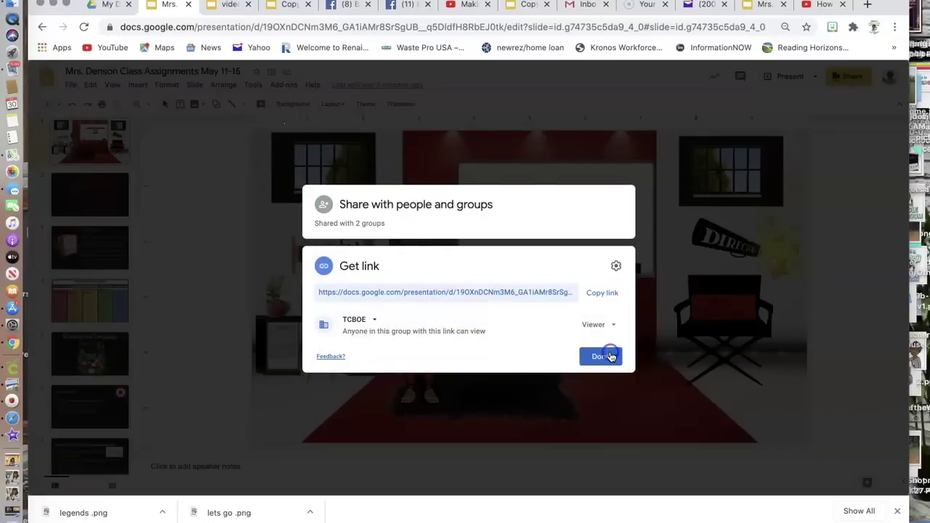
left_click(378, 323)
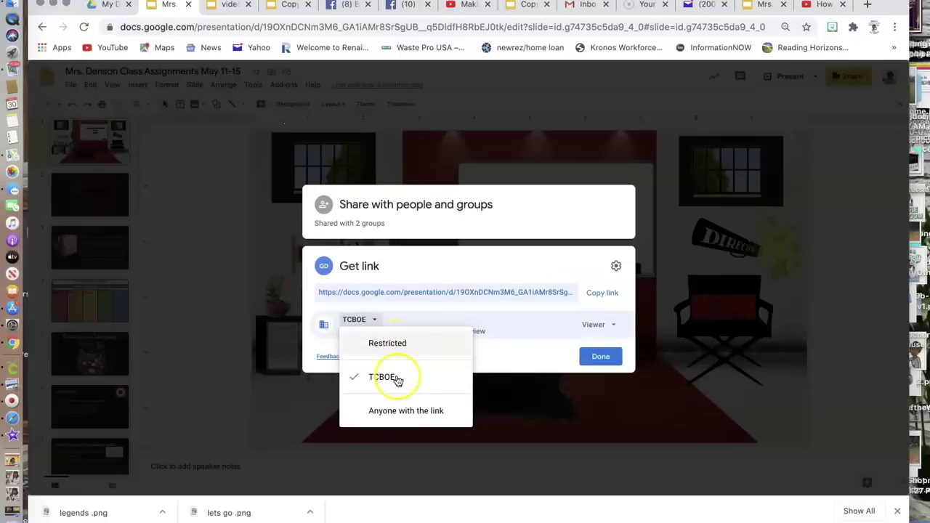
left_click(424, 412)
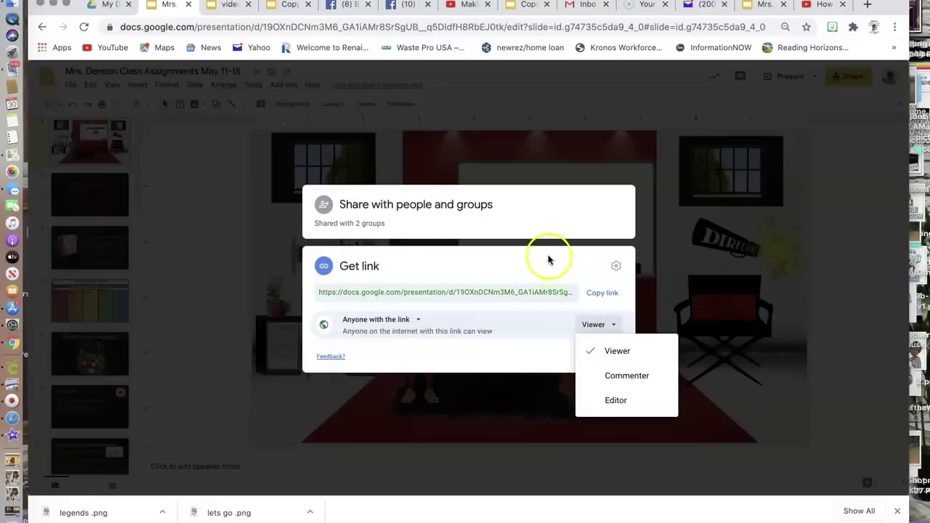
left_click(576, 329)
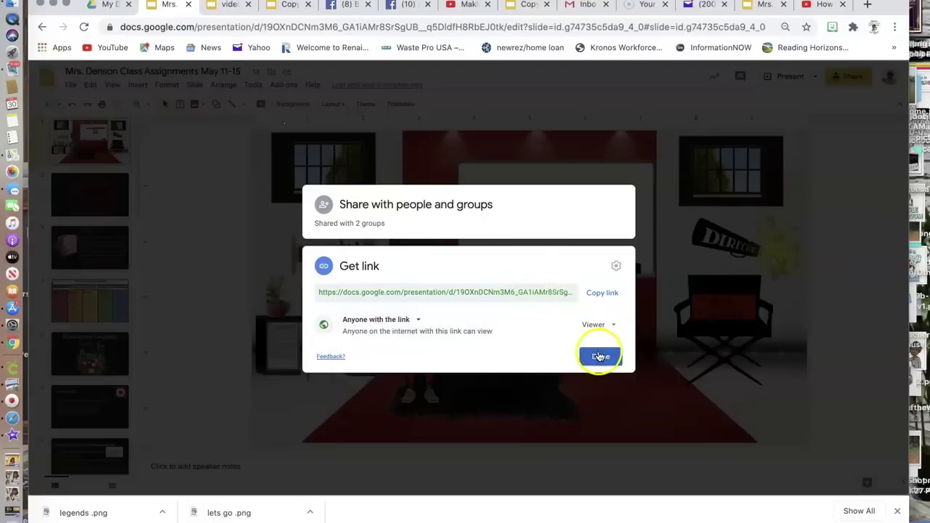
left_click(613, 295)
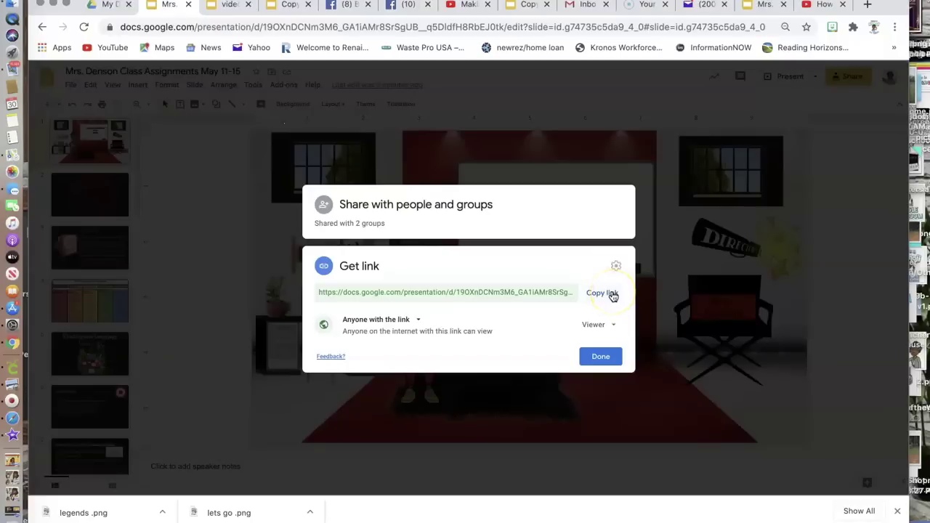
left_click(612, 295)
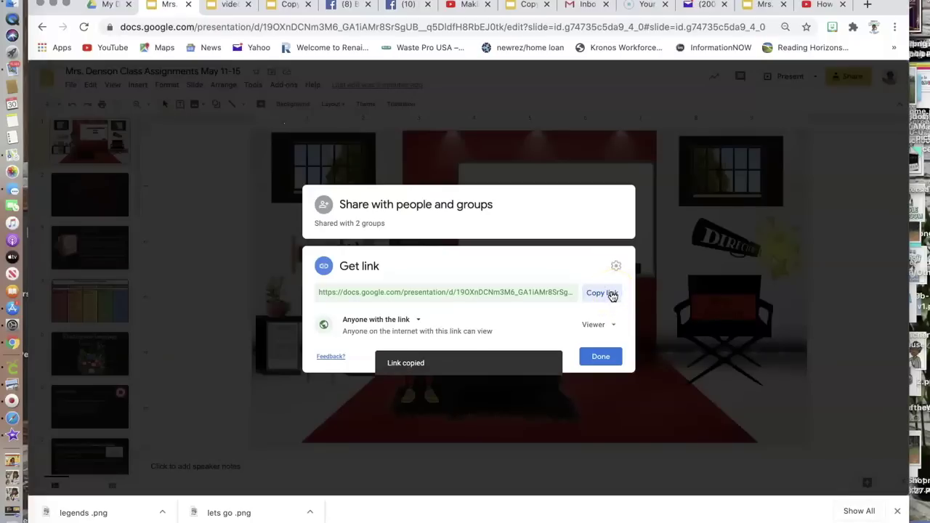
- Finish sharing and open the copied link in an incognito window to check the view-only presentation, closing the window when done
left_click(605, 358)
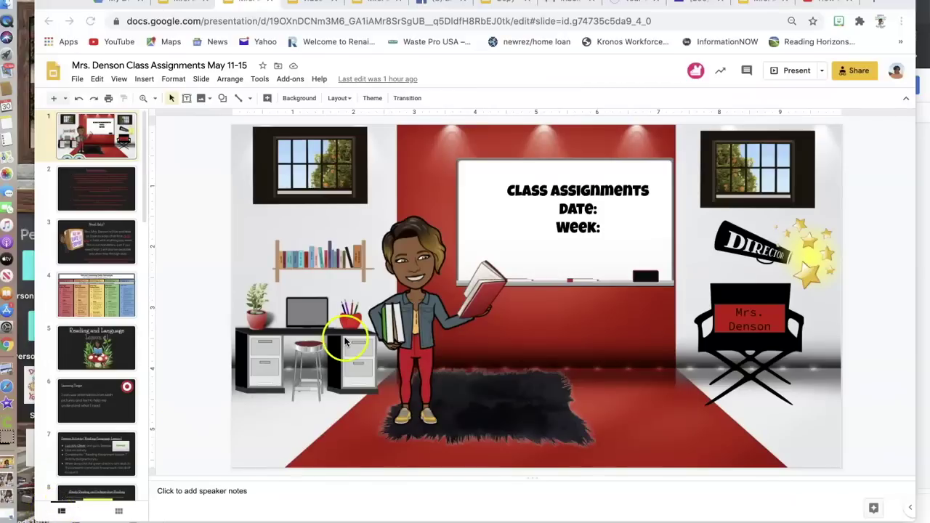
left_click(900, 24)
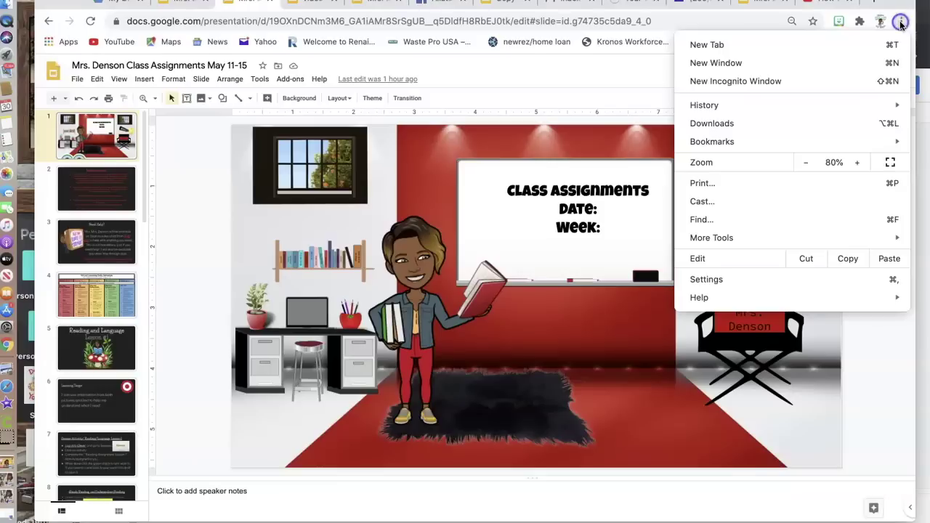
left_click(762, 80)
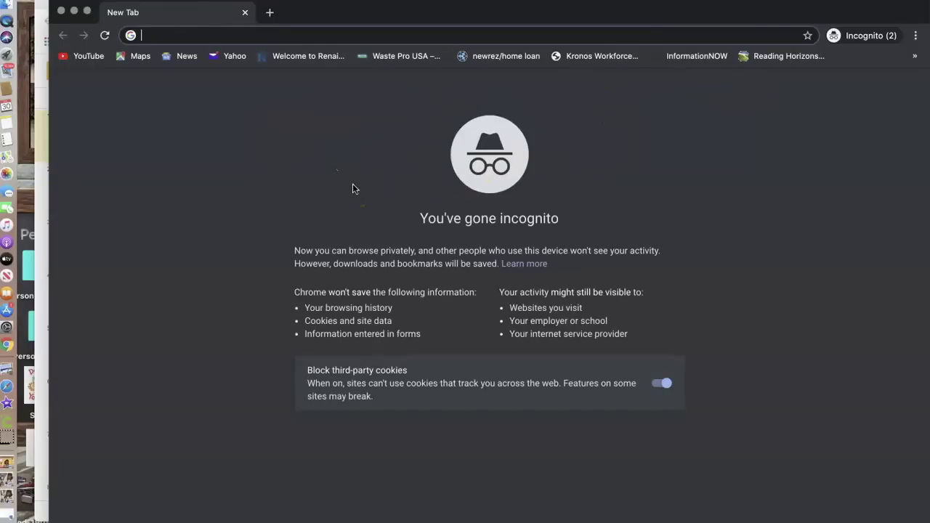
left_click(154, 34)
key("super+v")
key("Return")
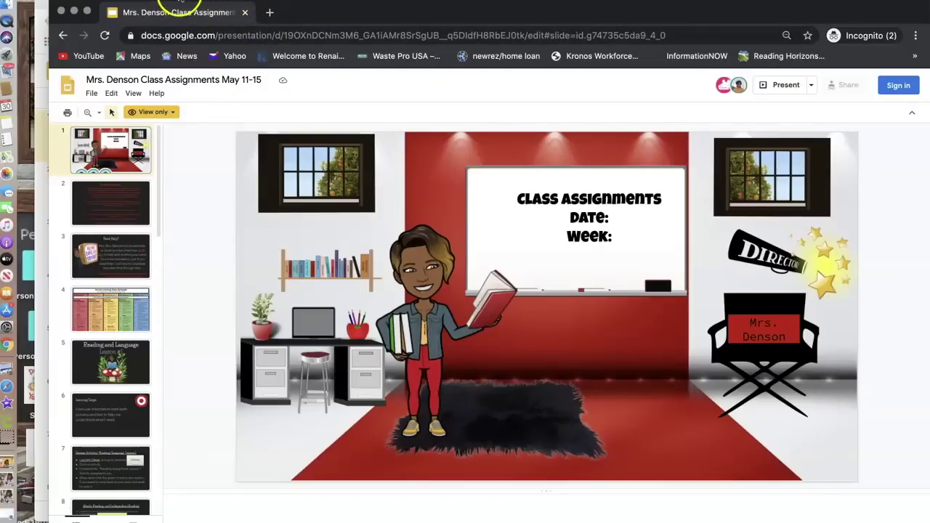
key("super+w")
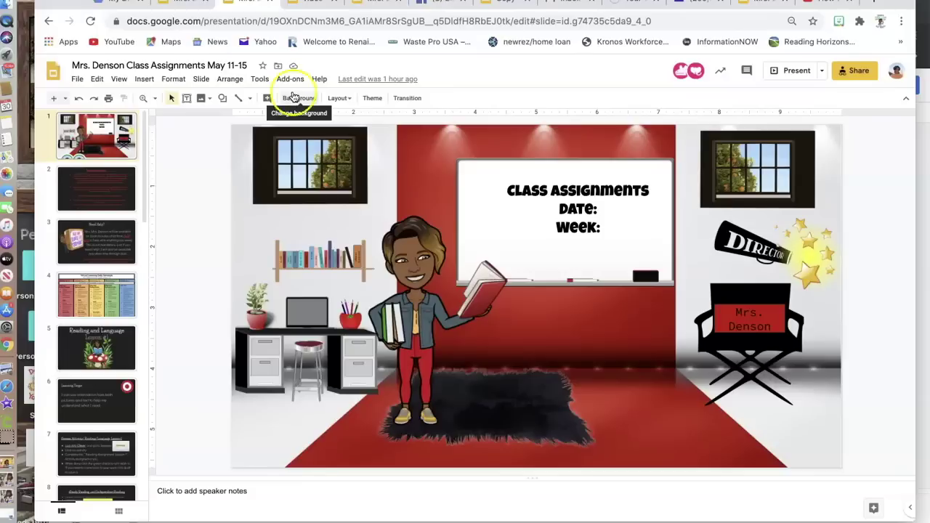
- Replace the edit ending of the presentation's web address with copy, and load the Copy document page
left_click(667, 21)
left_click(660, 21)
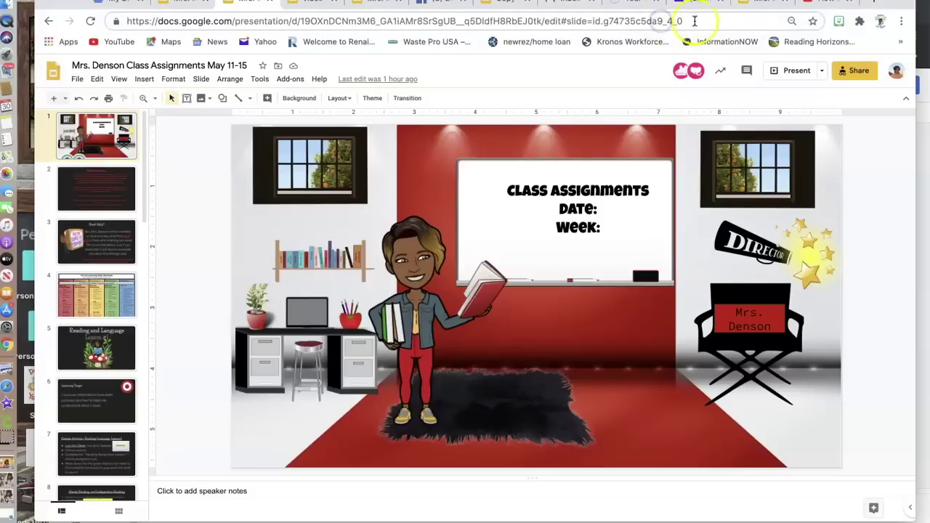
left_click_drag(708, 21, 546, 21)
key("BackSpace")
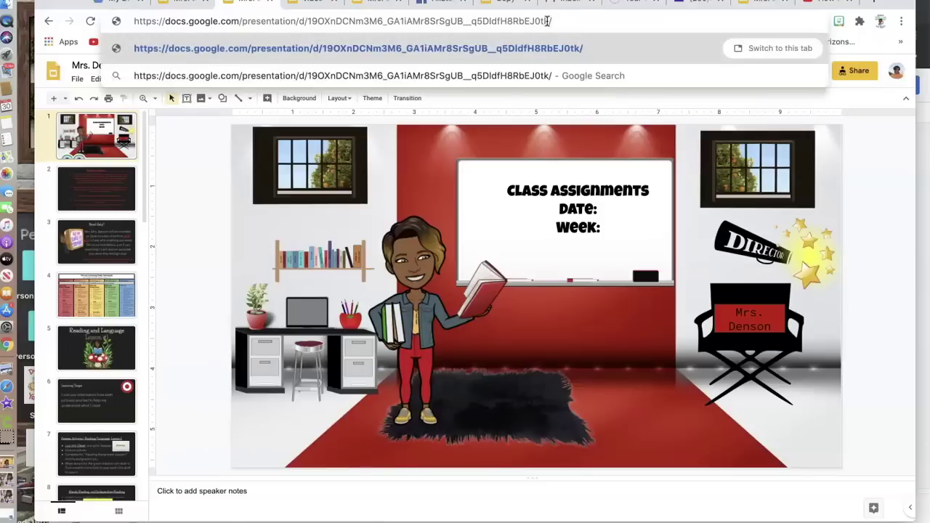
type("copy")
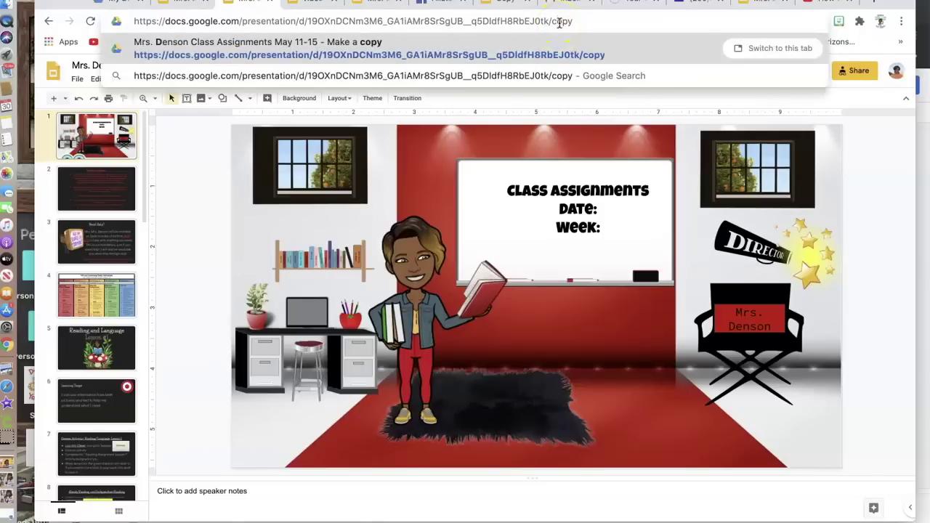
key("Return")
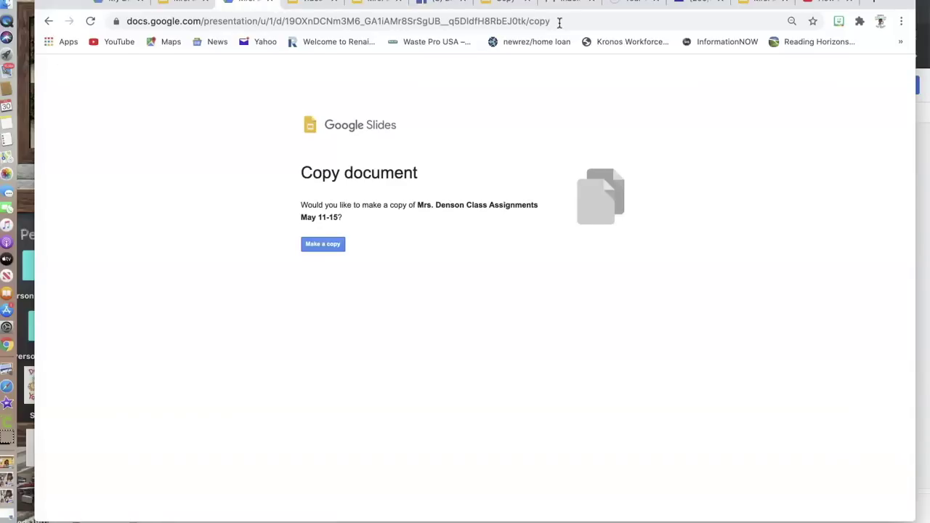
- Change the ending of the presentation's web address to present, load it, and advance through the slideshow
left_click(560, 22)
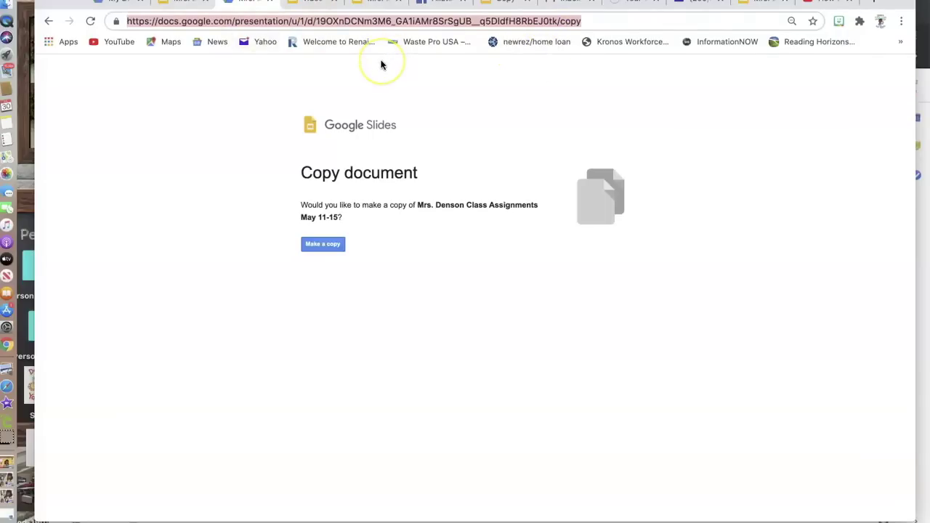
left_click(588, 21)
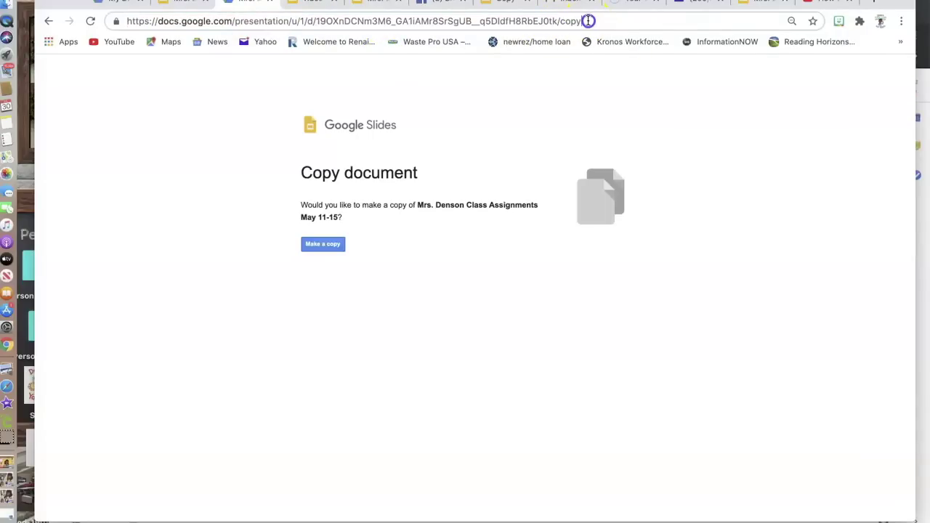
left_click(588, 21)
key("BackSpace")
key("BackSpace")
key("BackSpace")
key("BackSpace")
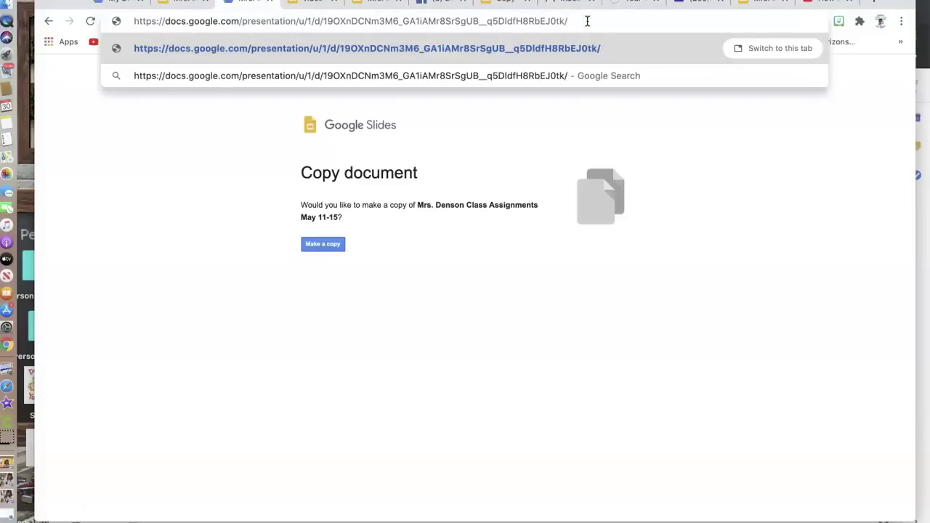
type("present")
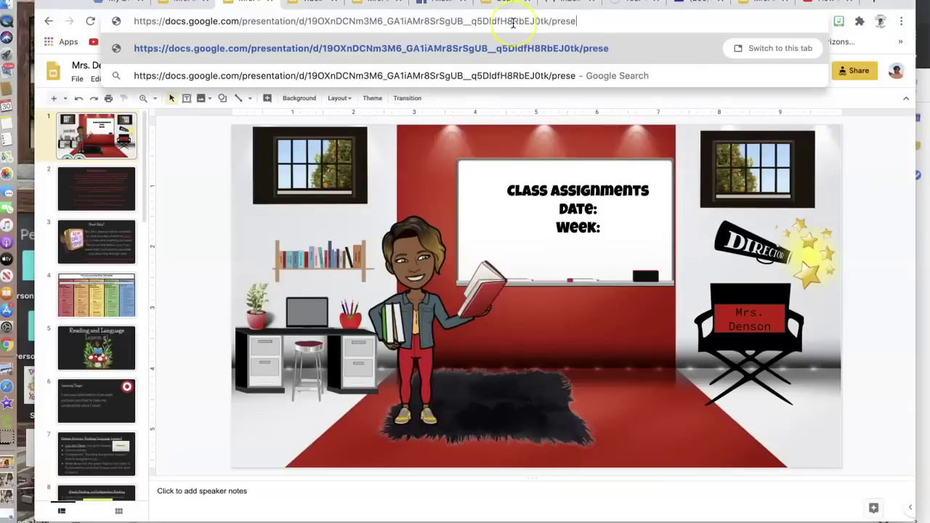
key("Return")
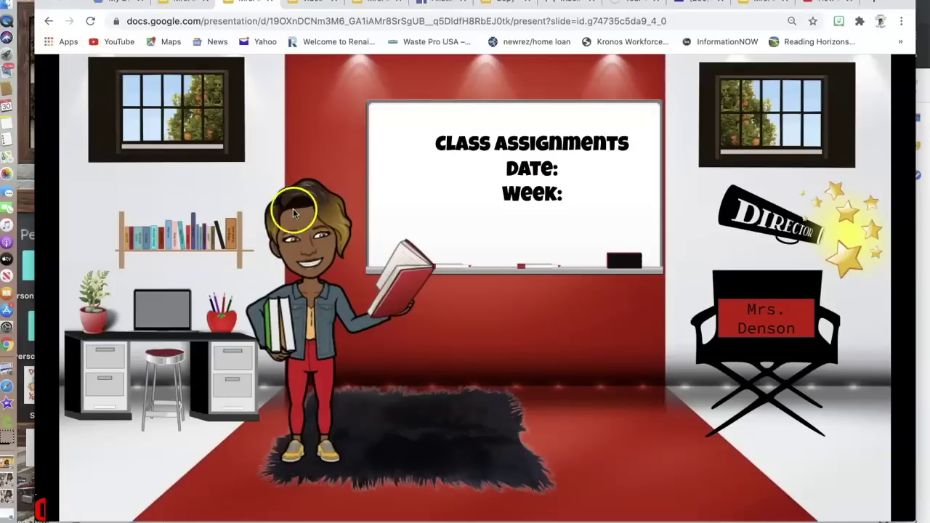
left_click(451, 207)
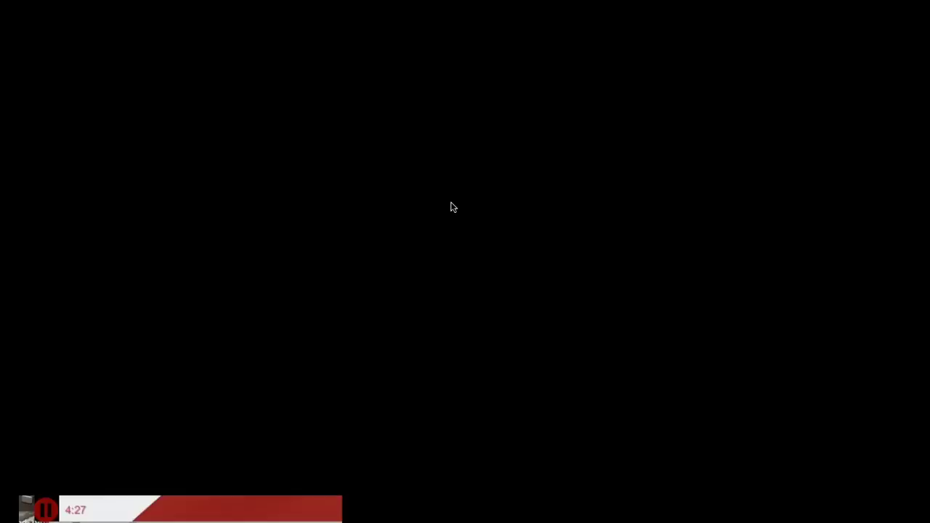
left_click(451, 203)
left_click(451, 204)
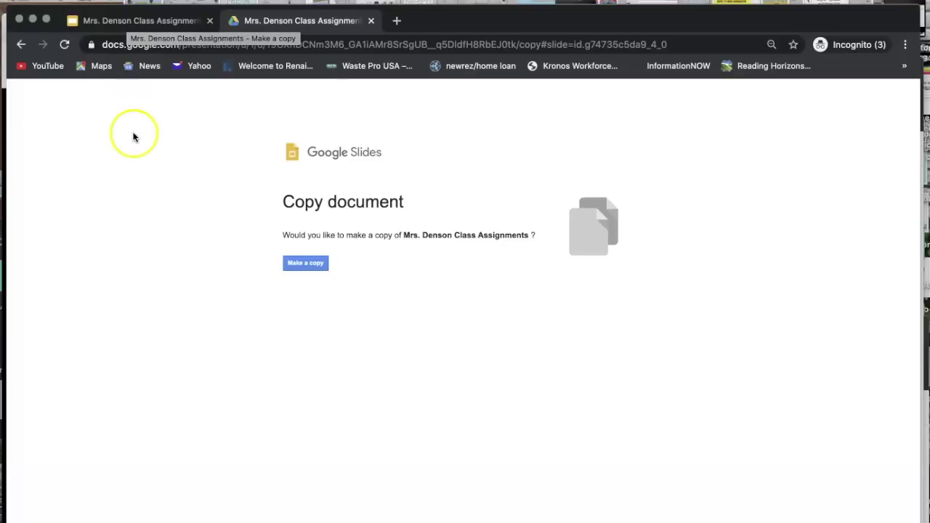
- Make a copy from the Copy document page, and check the View only details of the original presentation
left_click(311, 266)
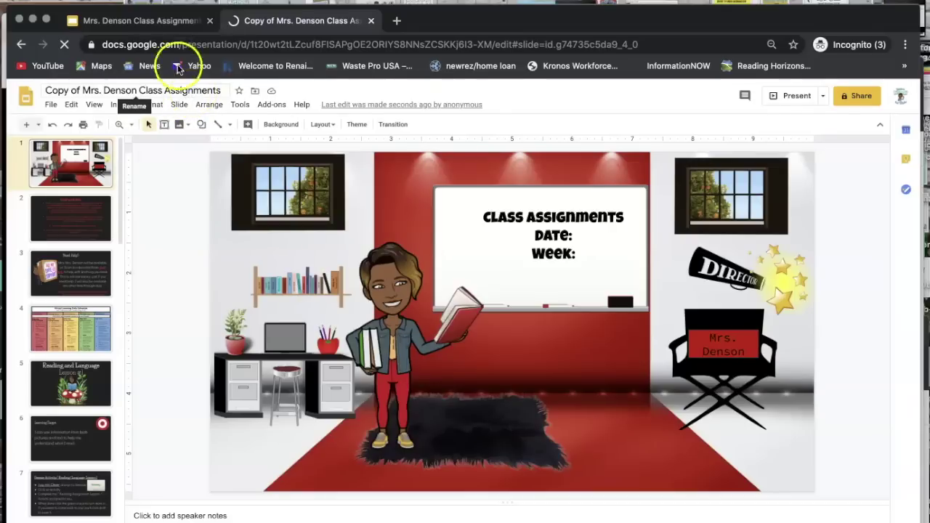
left_click(165, 25)
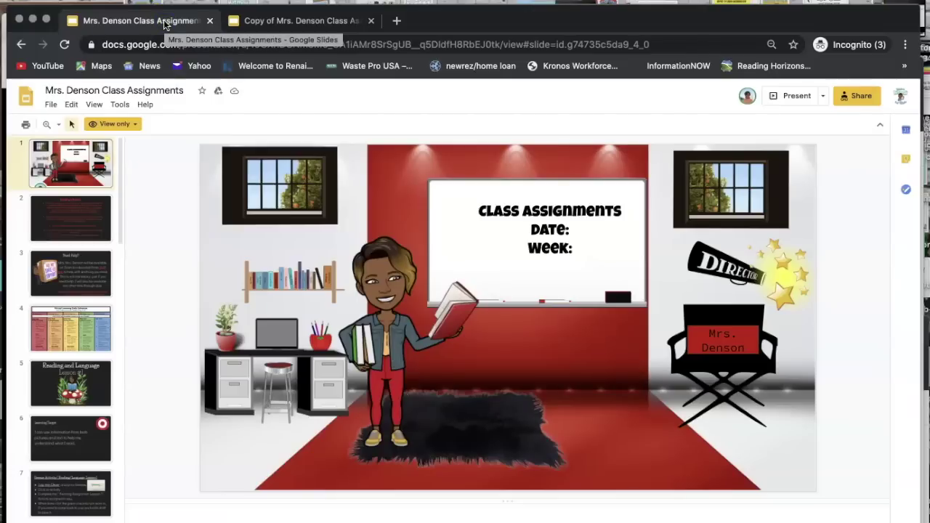
left_click(124, 127)
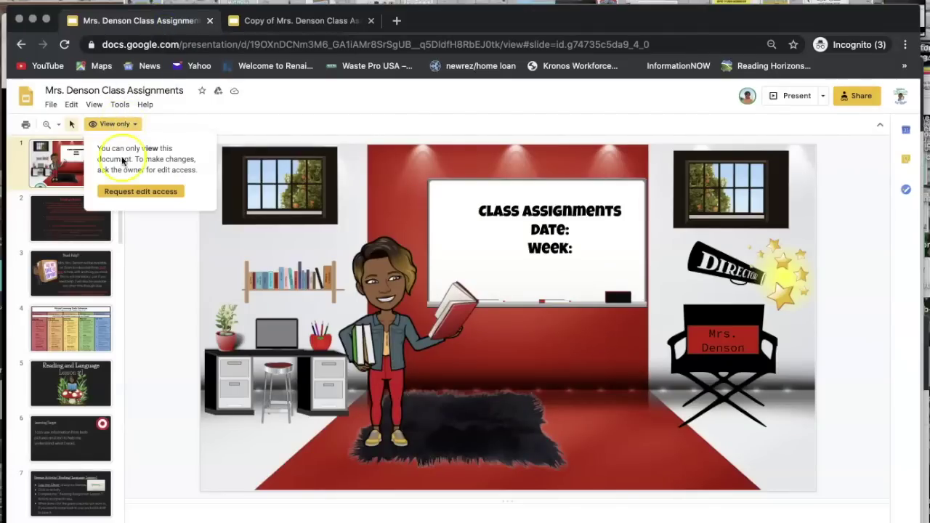
left_click(154, 219)
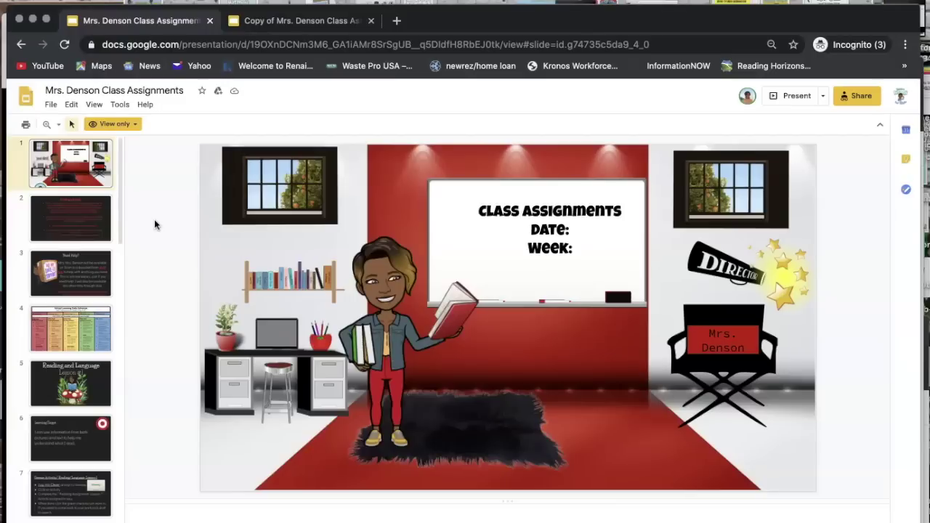
- Make a copy of the entire view-only presentation in My Drive, keeping the suggested name and the speaker notes
left_click(51, 106)
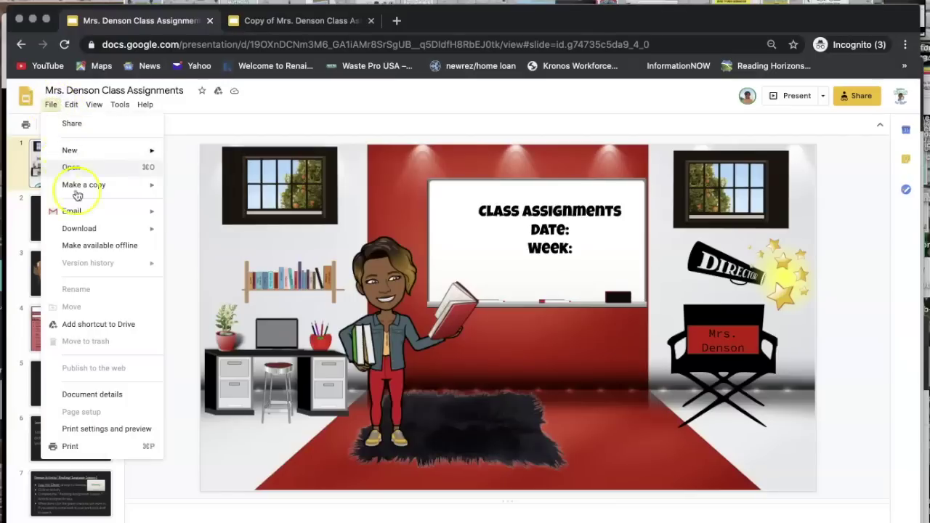
mouse_move(86, 191)
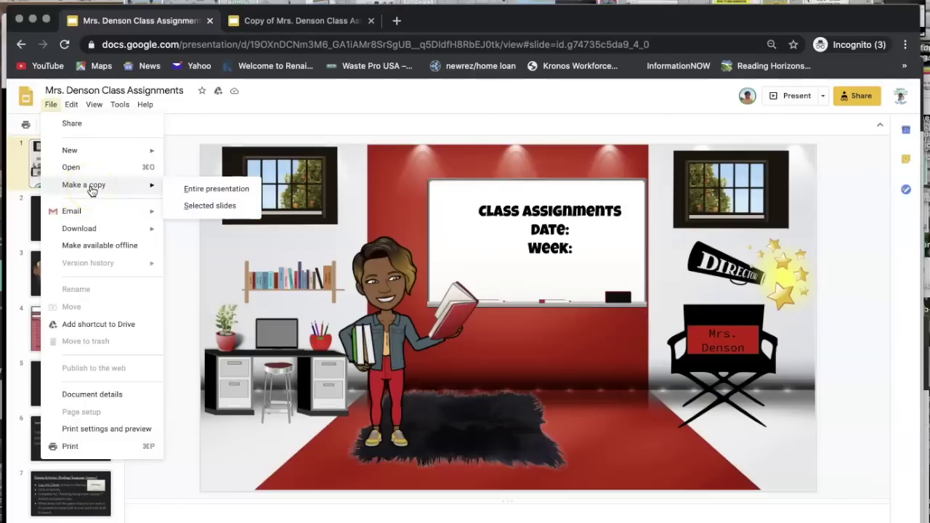
left_click(219, 188)
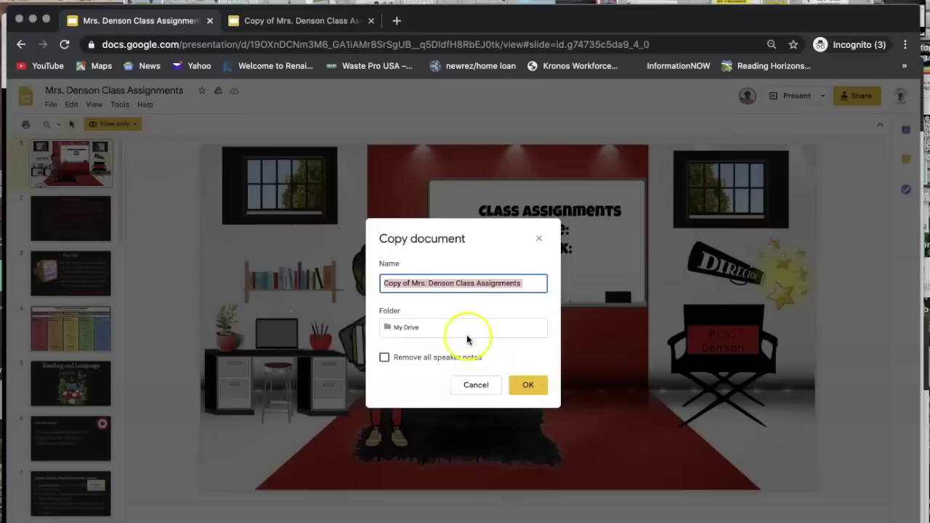
left_click(528, 384)
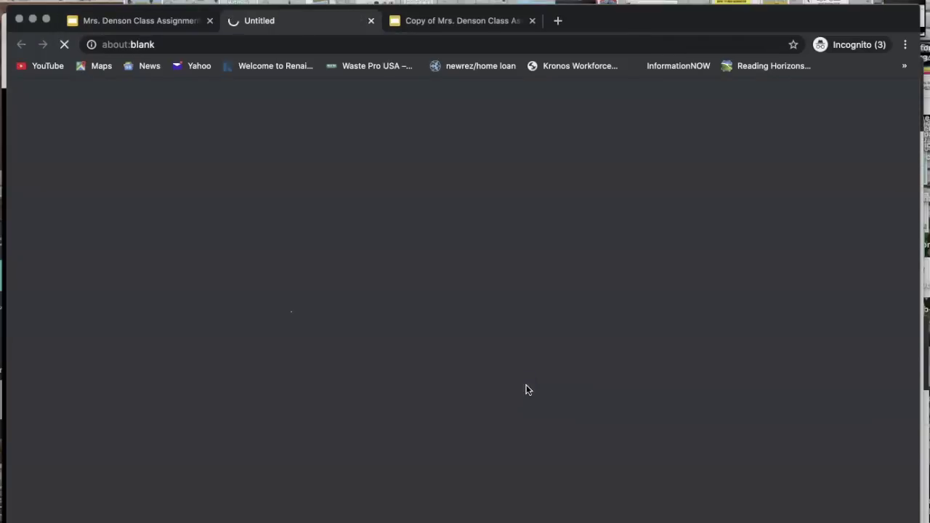